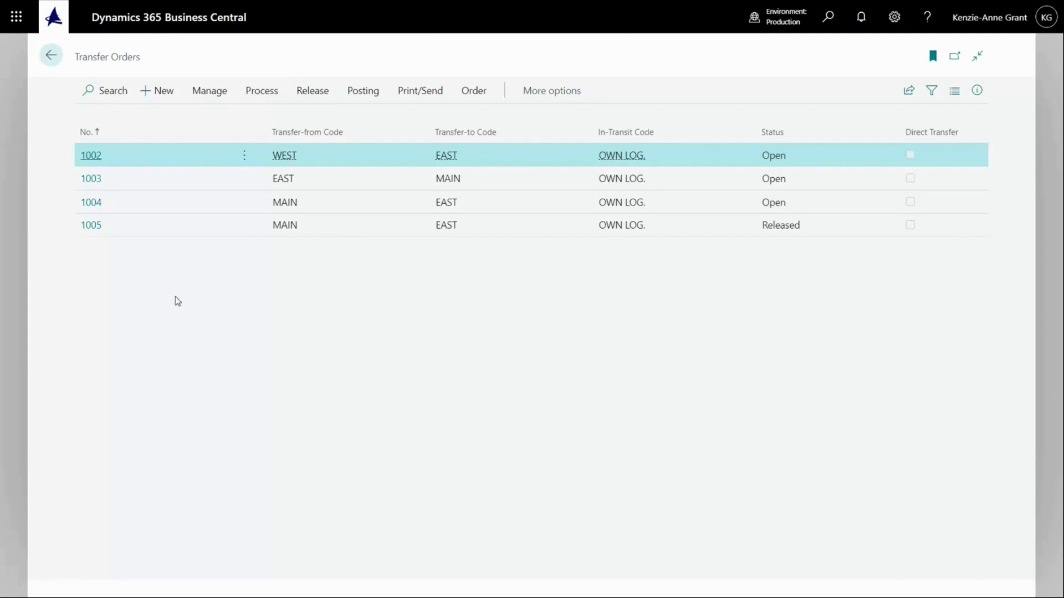
# - Create a new transfer order from MAIN to EAST, letting In-Transit Code fill with OWN LOG
pyautogui.click(165, 94)
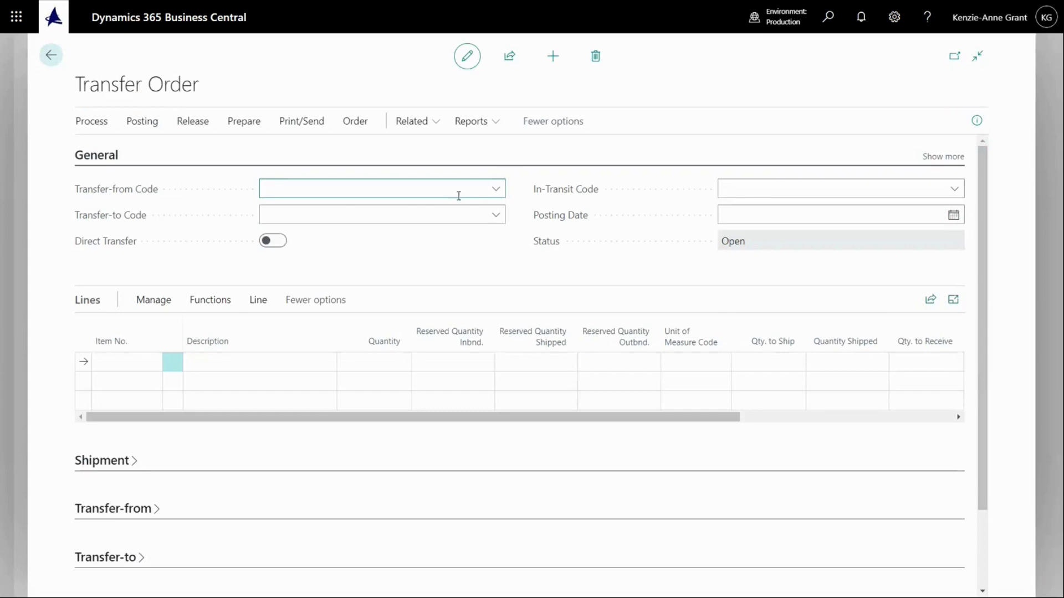
pyautogui.click(495, 189)
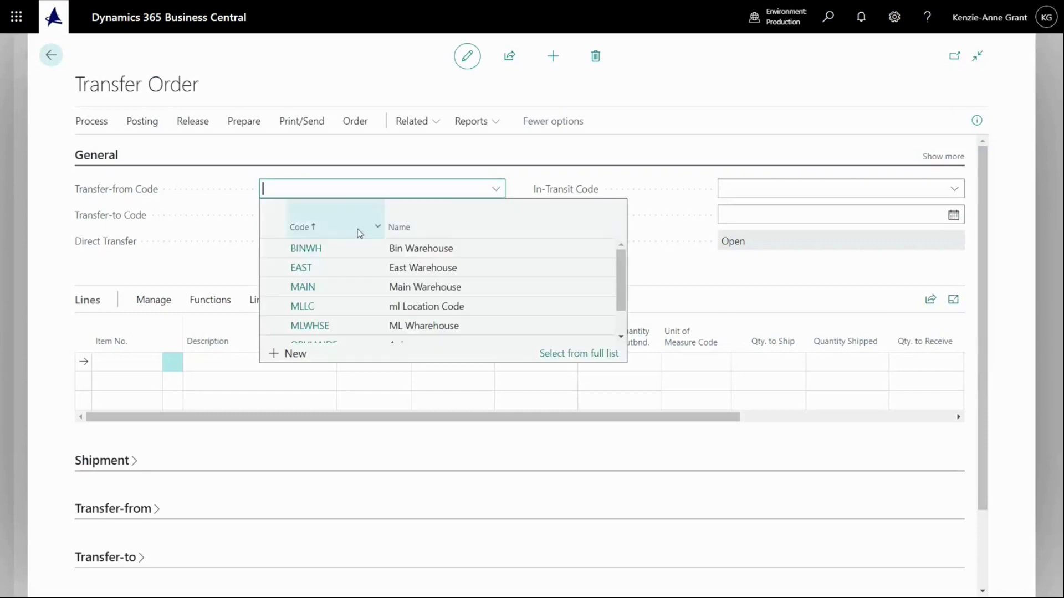
pyautogui.click(319, 288)
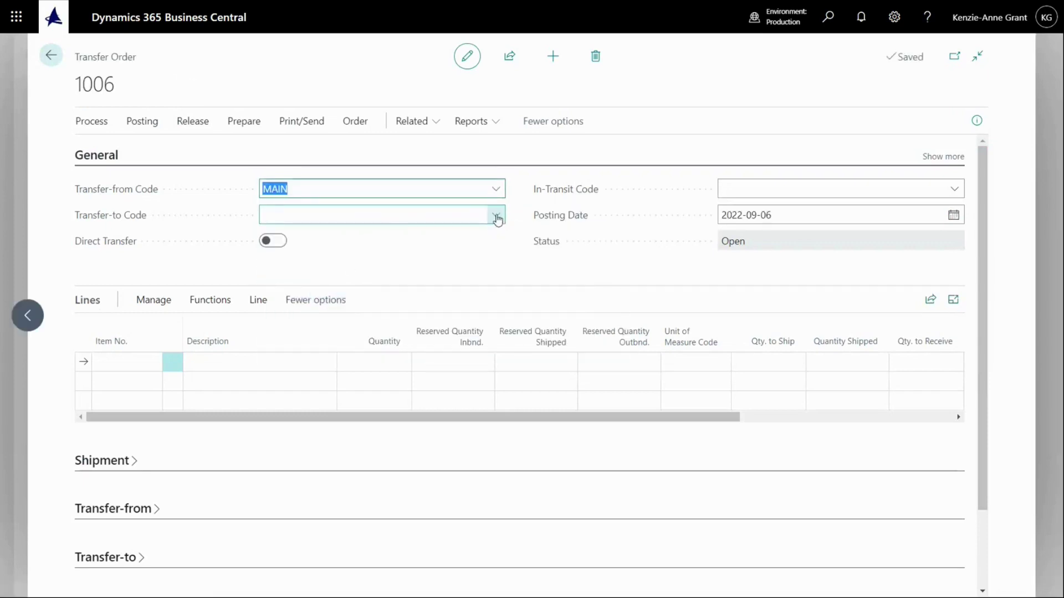
pyautogui.click(502, 221)
pyautogui.click(325, 292)
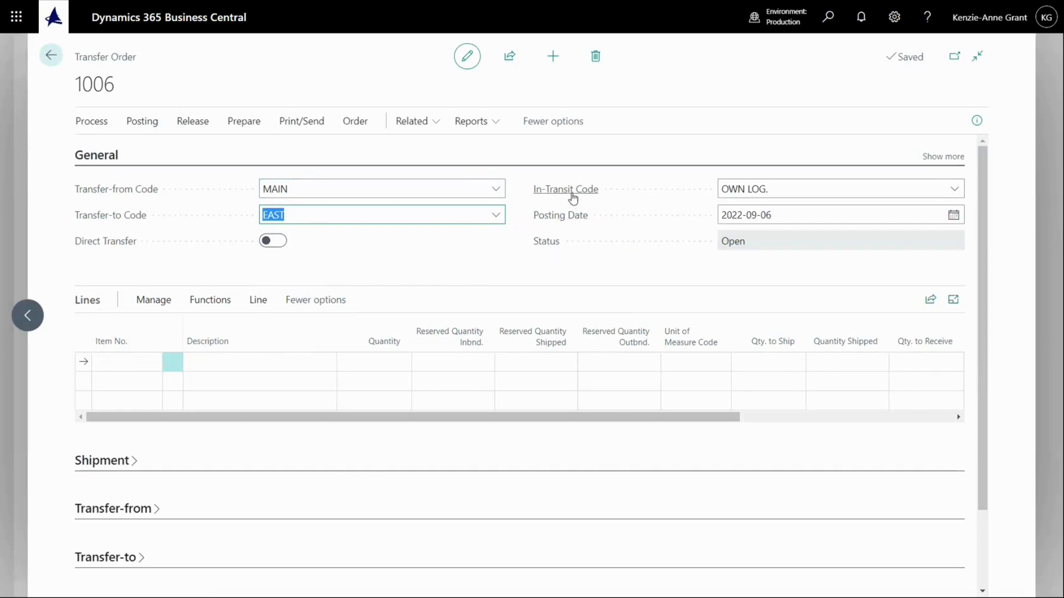
pyautogui.moveTo(572, 195)
# - Add item 00001 Goujon on a line with Quantity and Qty. to Ship of 2 PCS
pyautogui.click(148, 367)
pyautogui.click(124, 418)
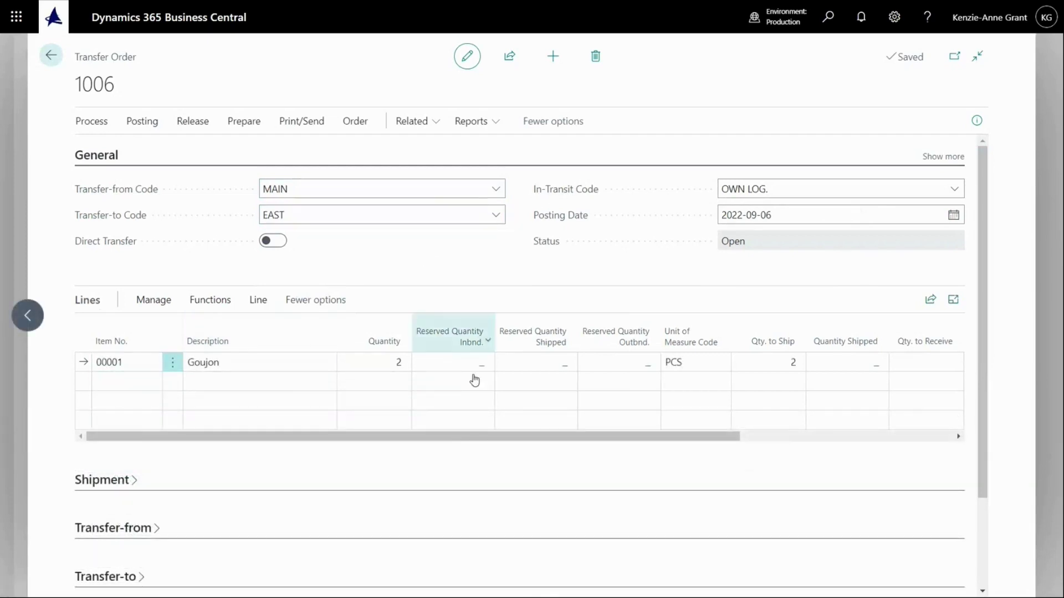
pyautogui.click(380, 364)
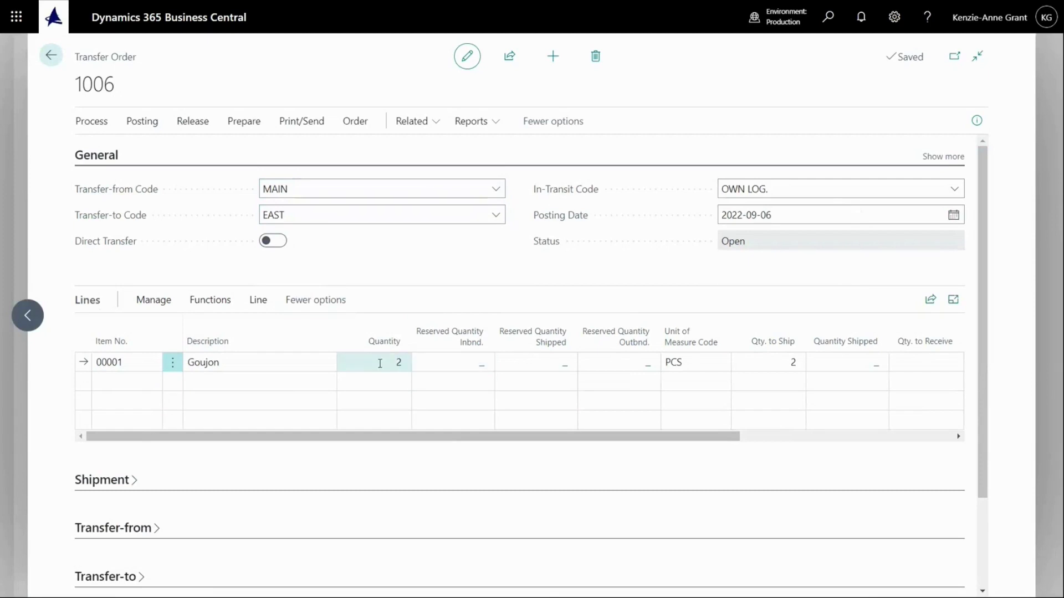
pyautogui.click(764, 364)
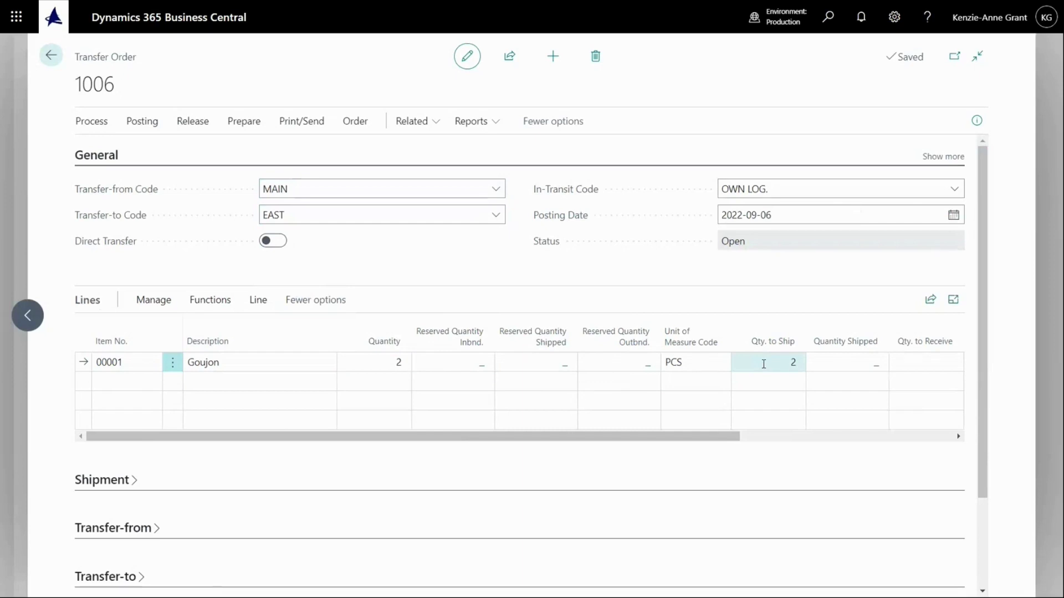
pyautogui.click(142, 121)
# - Post the Ship option for order 1006, then check Quantity Shipped 2 and Qty. to Receive 2
pyautogui.click(107, 149)
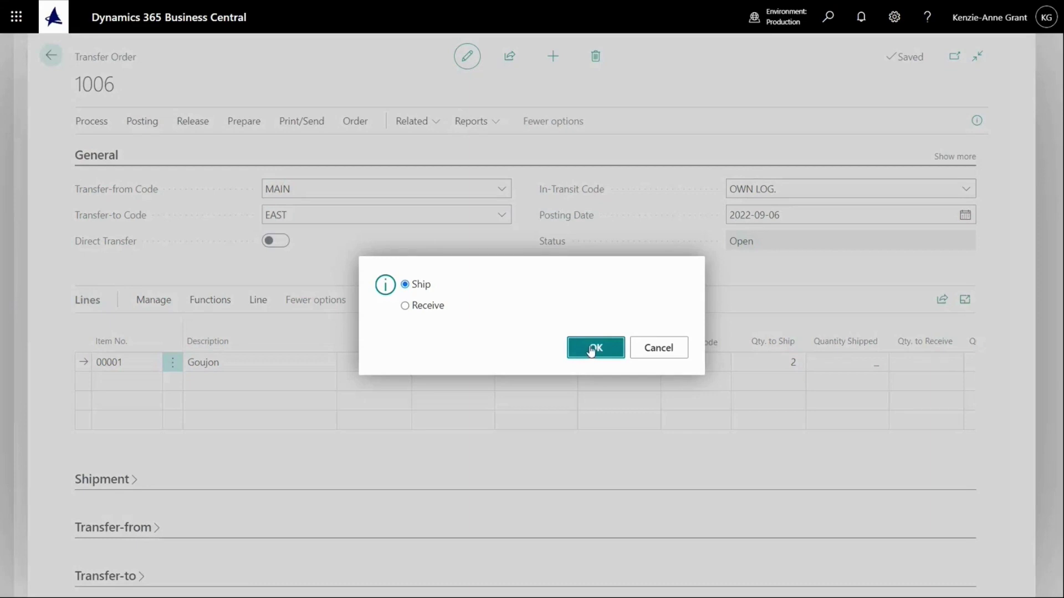
pyautogui.click(592, 349)
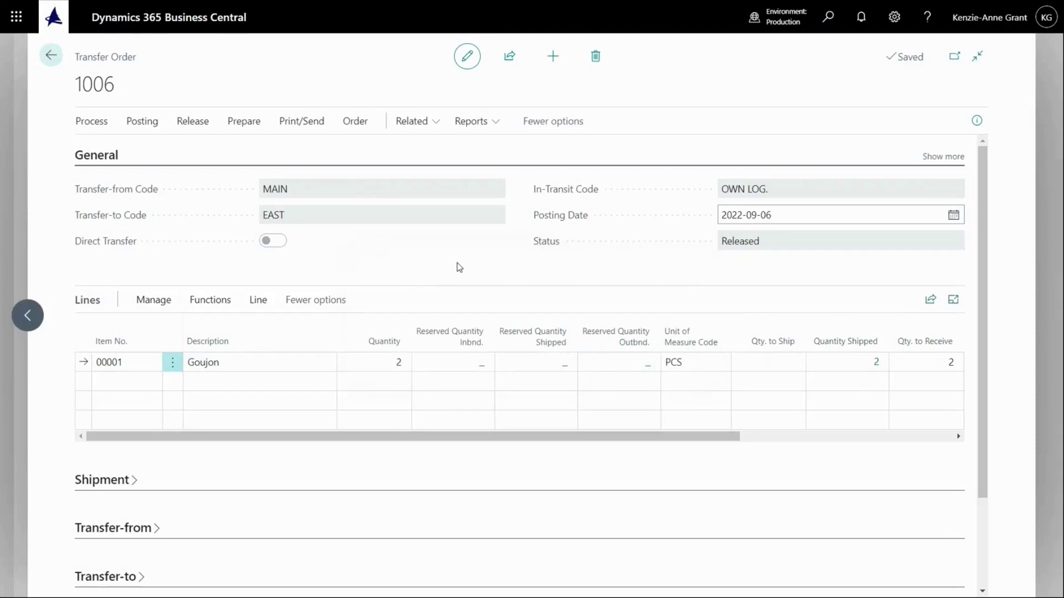
pyautogui.moveTo(591, 437); pyautogui.dragTo(702, 445)
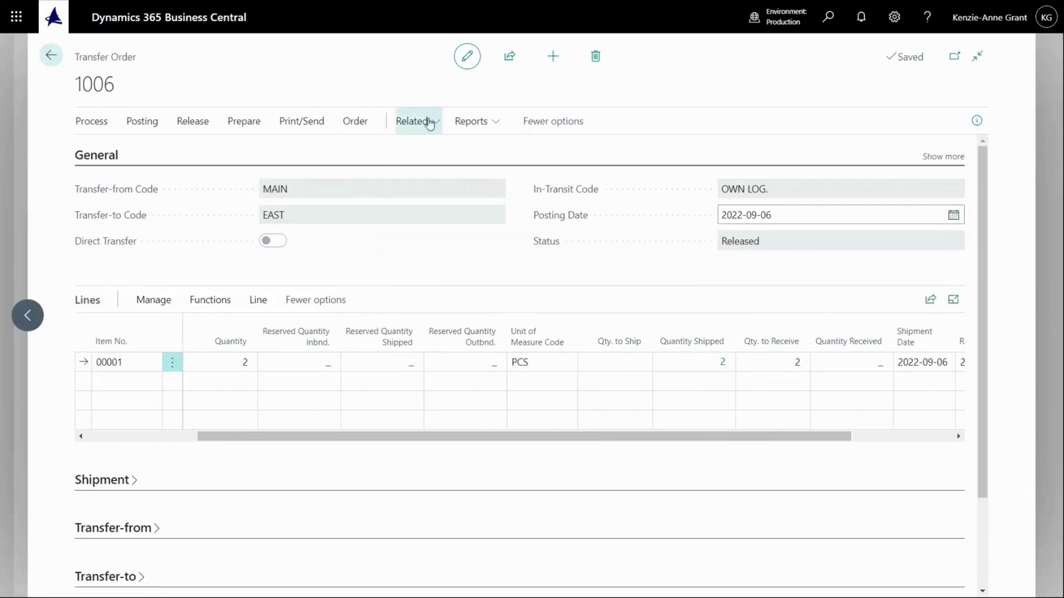
pyautogui.click(493, 125)
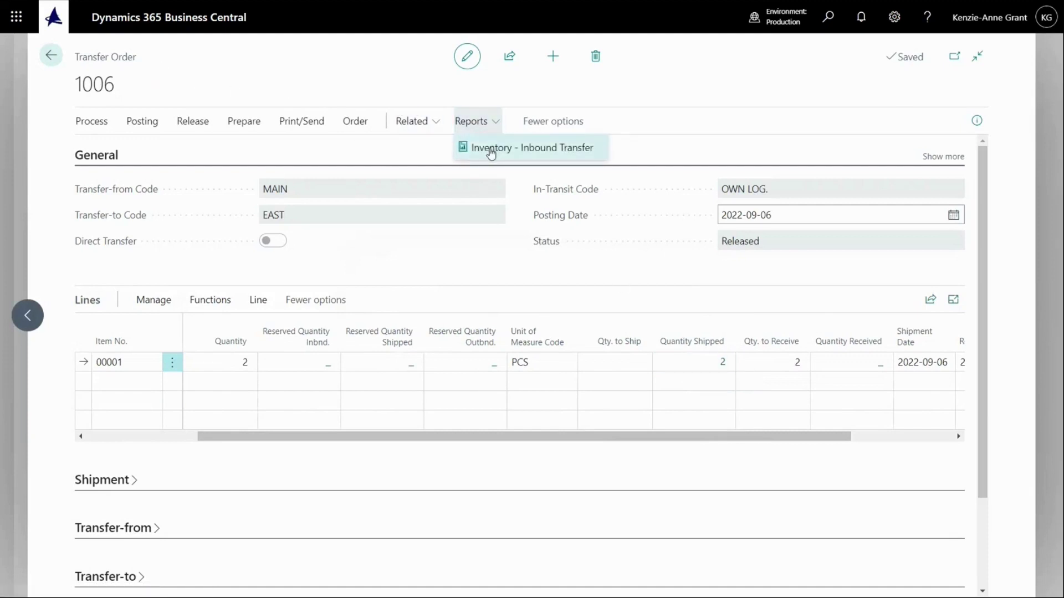
pyautogui.click(491, 151)
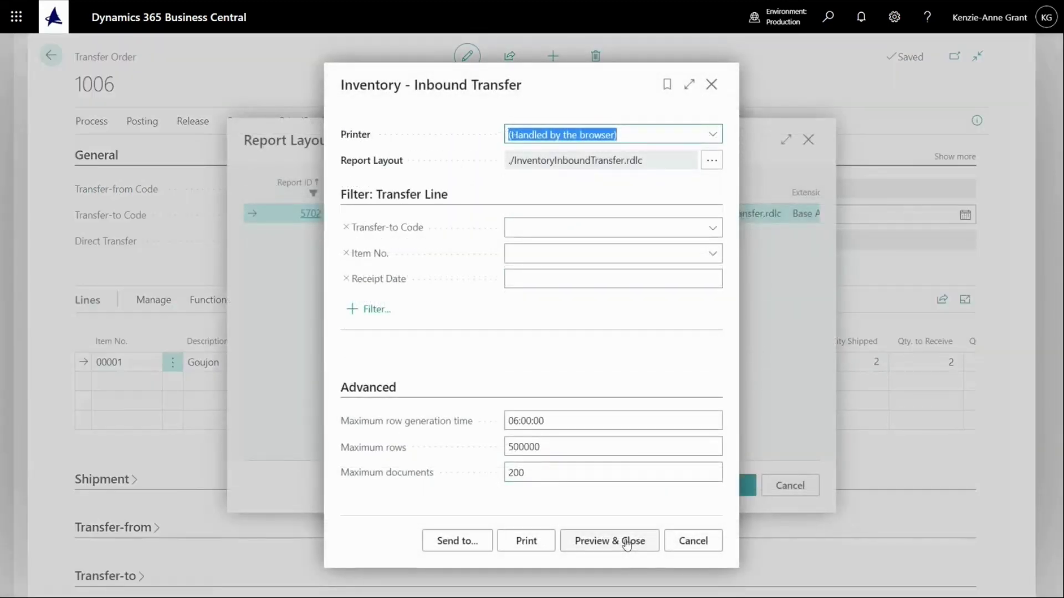
pyautogui.click(630, 541)
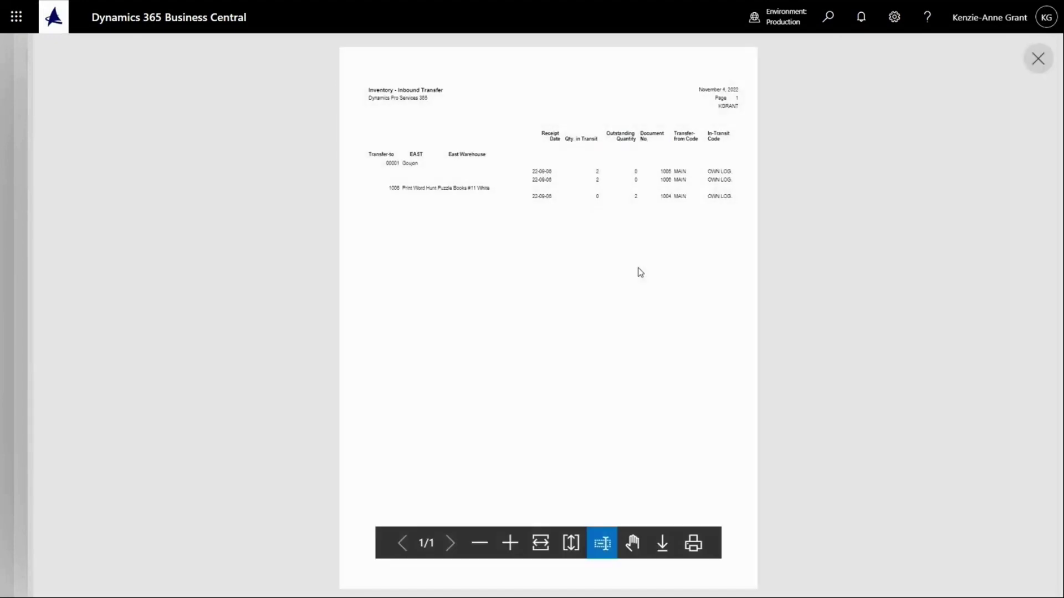
pyautogui.click(570, 543)
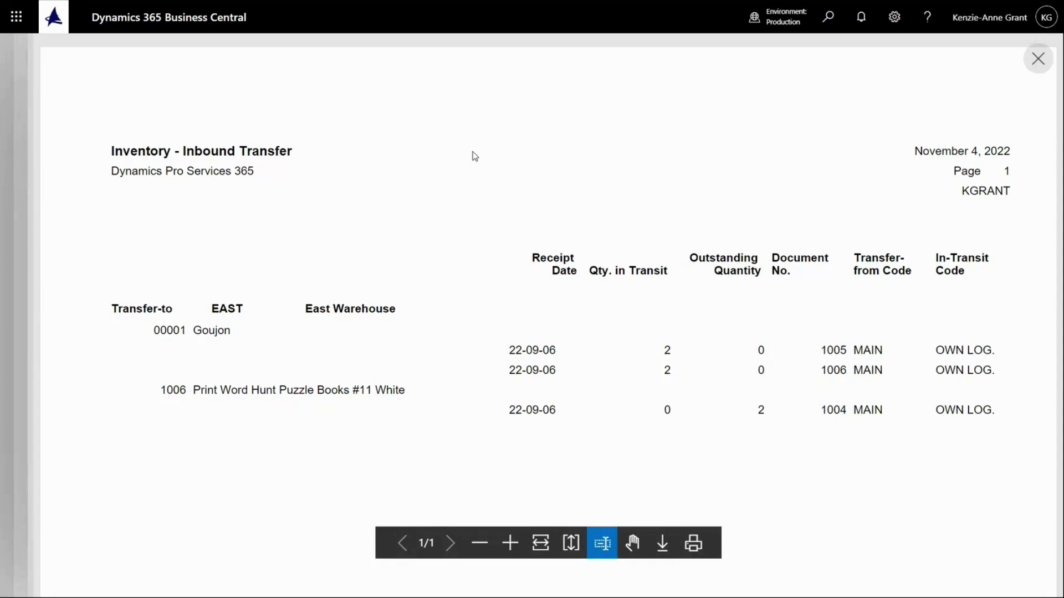
pyautogui.press('Escape')
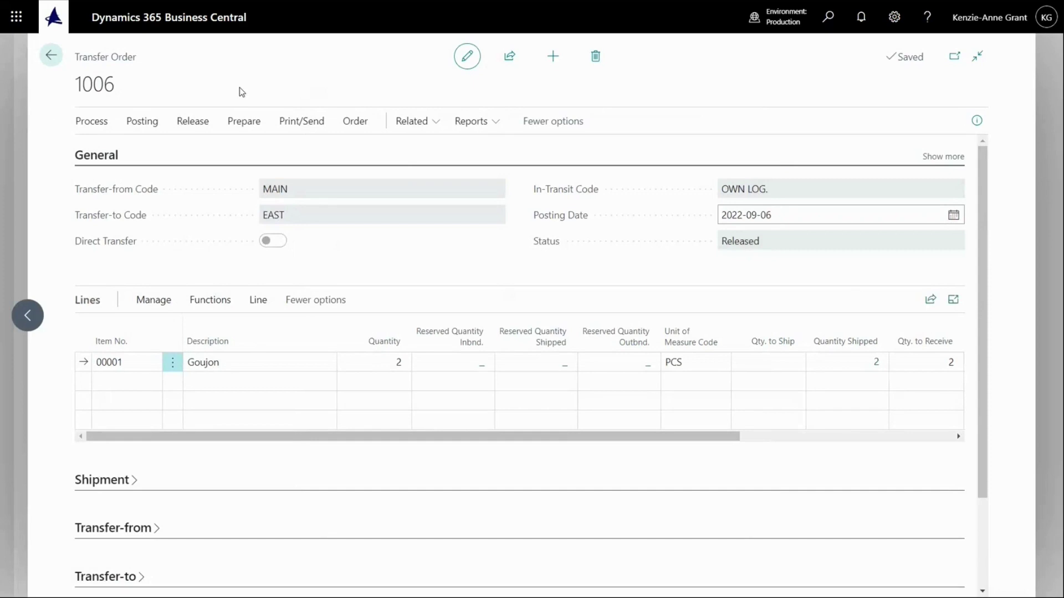
# - Post the receipt of order 1006 at EAST, dismiss the confirmation, and return to the Role Center
pyautogui.click(137, 123)
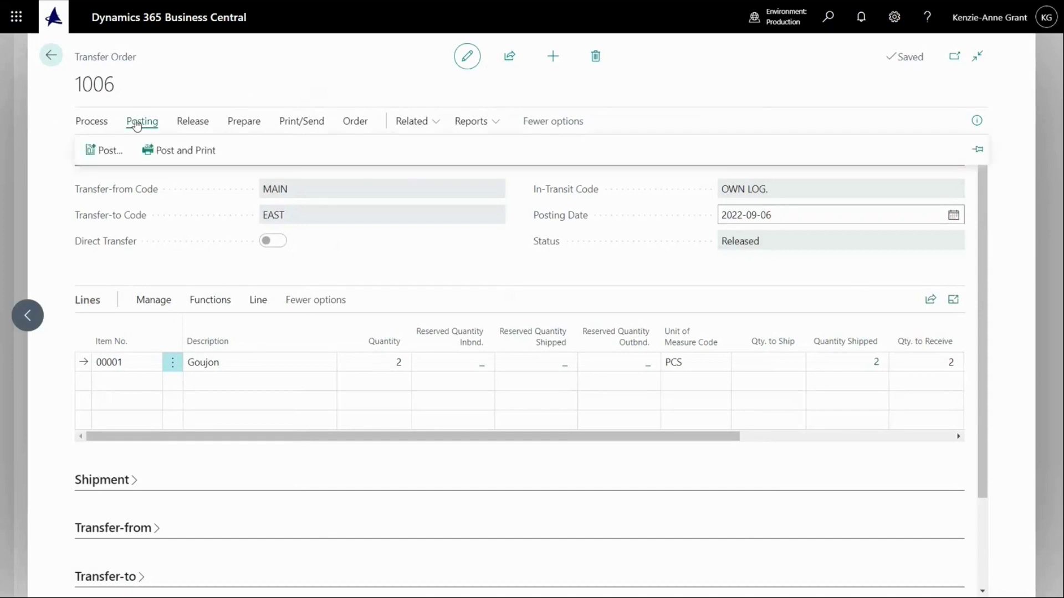
pyautogui.click(108, 150)
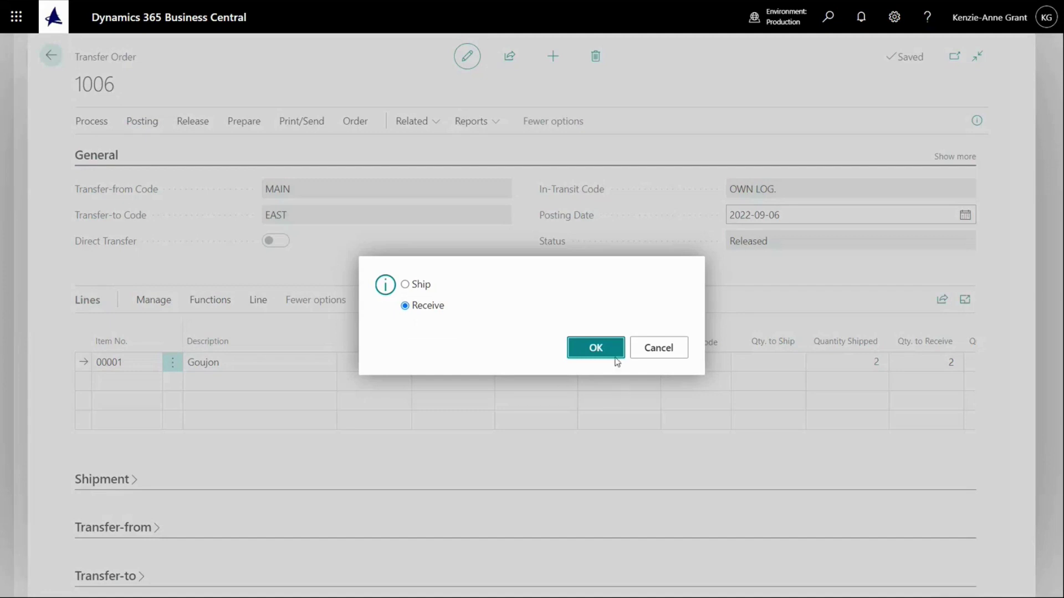
pyautogui.click(597, 349)
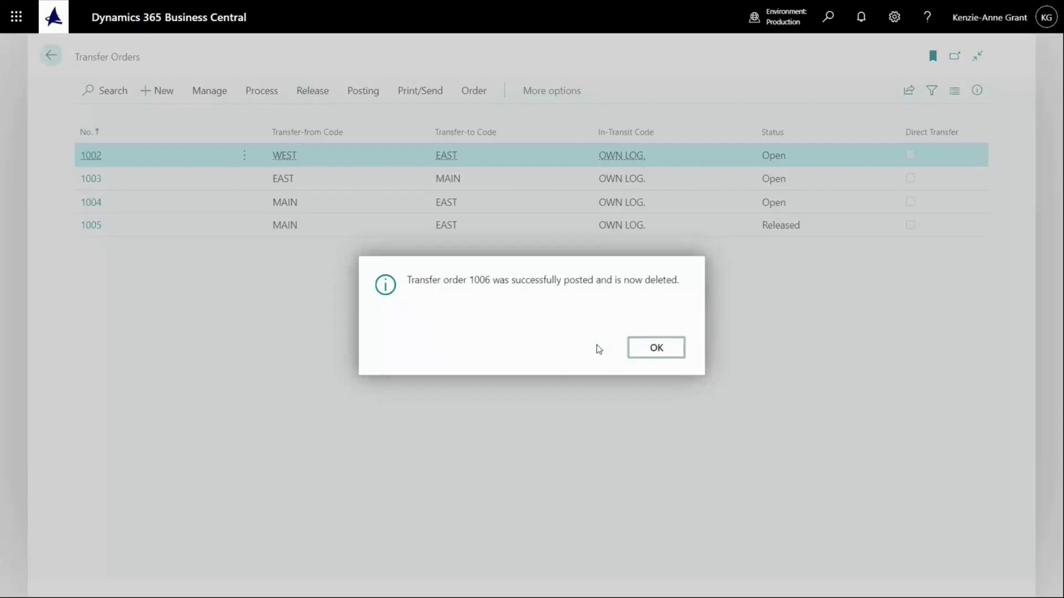
pyautogui.click(643, 349)
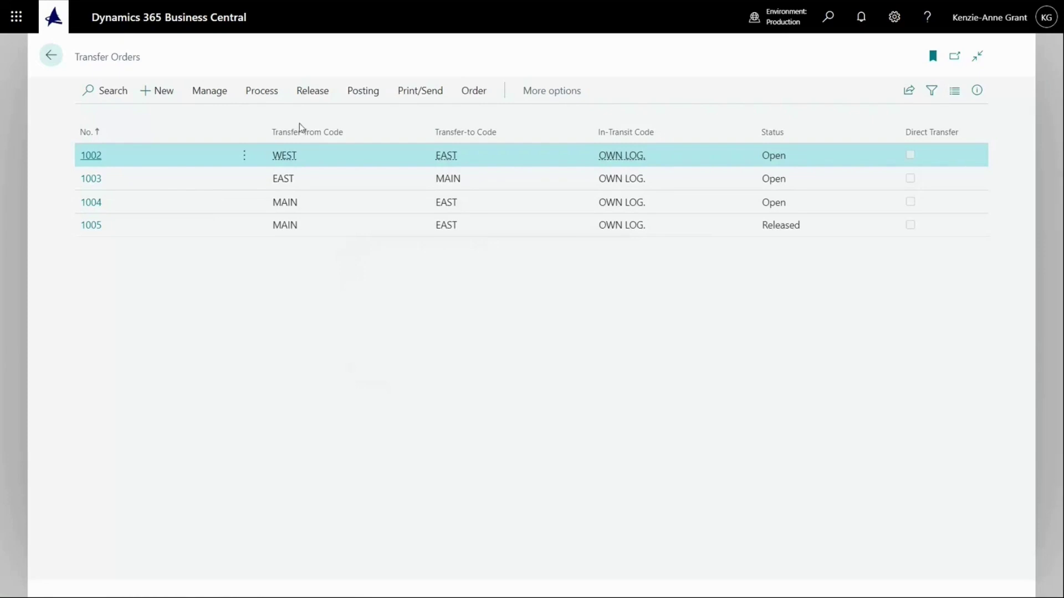
pyautogui.click(51, 55)
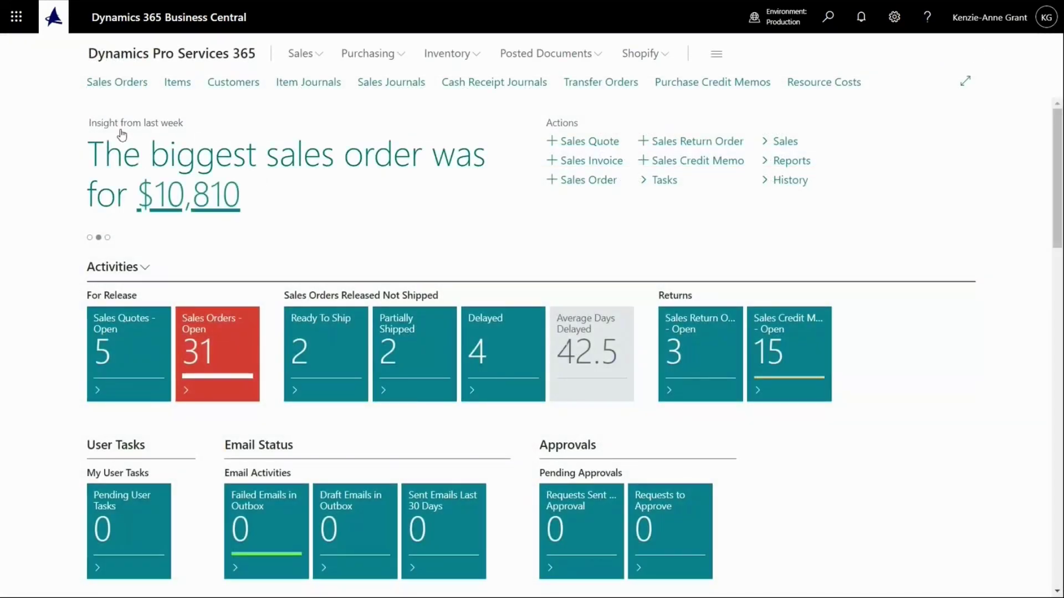
# - Search 'item recl j' and open Item Reclassification Journals on the DEFAULT batch
pyautogui.click(828, 17)
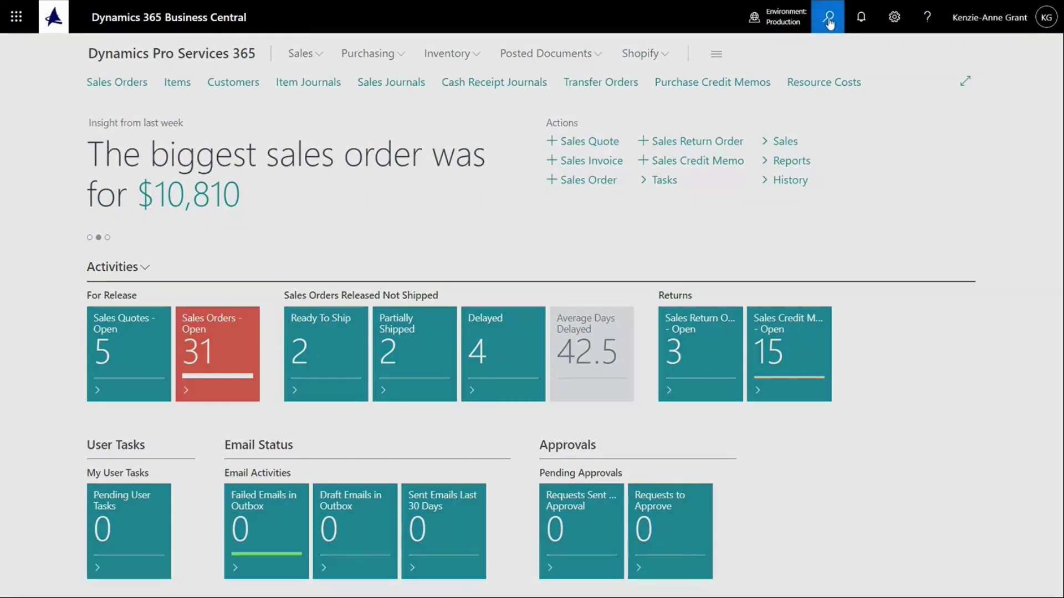
pyautogui.write('it')
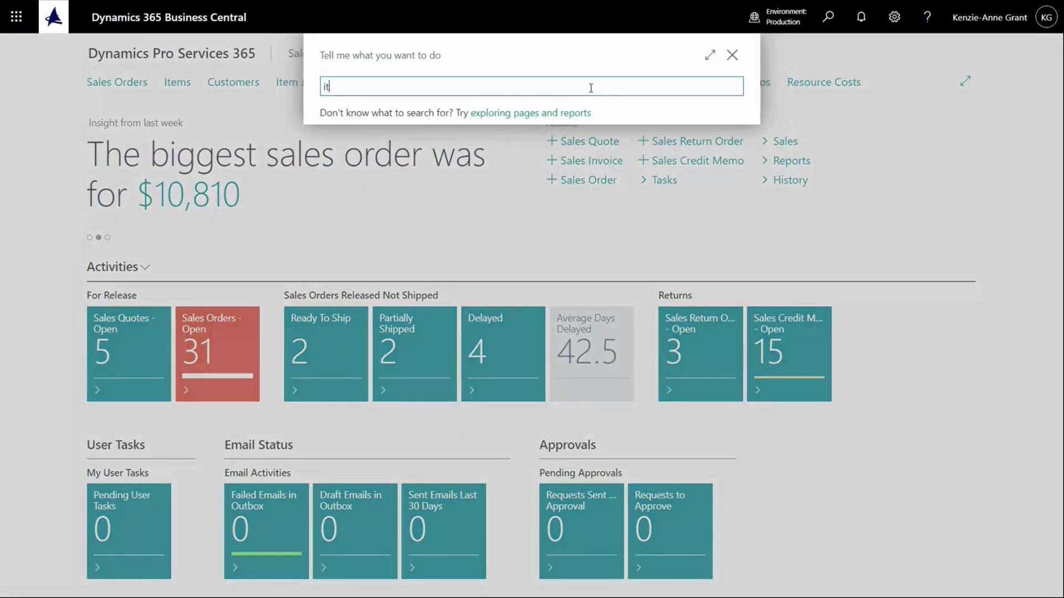
pyautogui.write('em recl j')
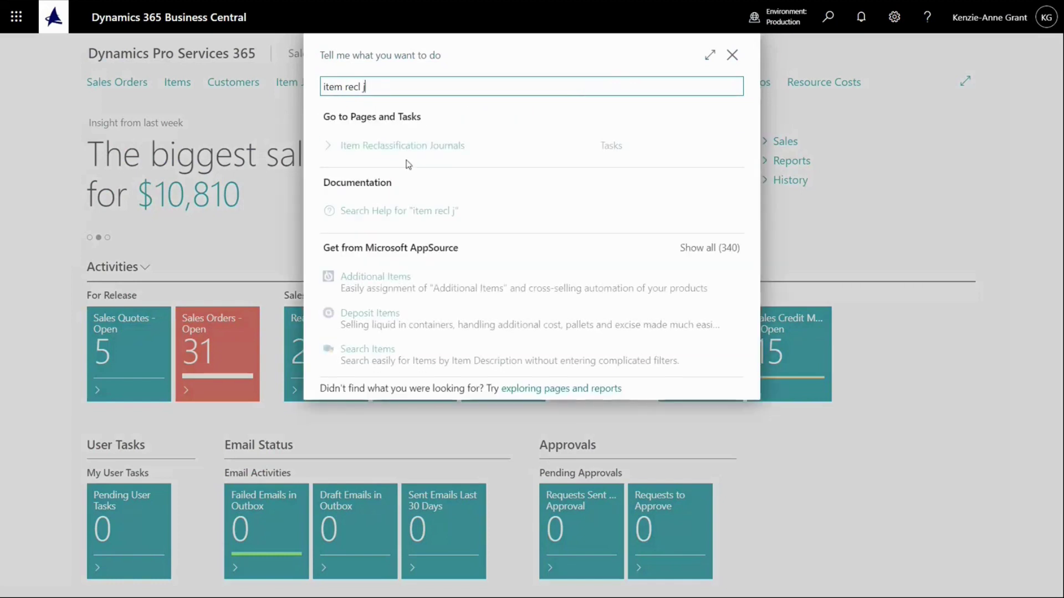
pyautogui.click(403, 148)
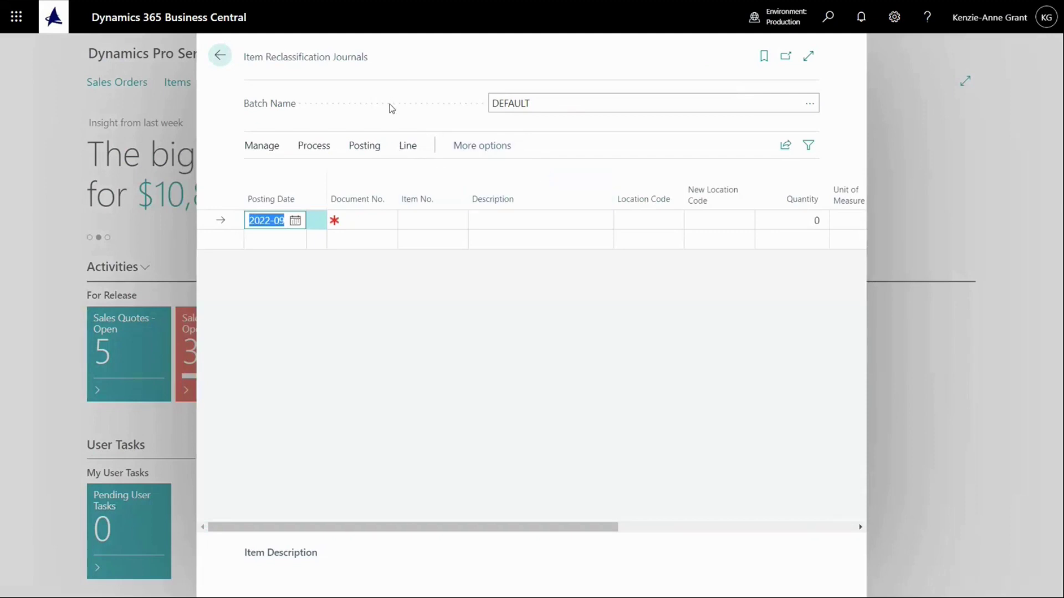
# - Fill in the journal line: document 1234, item 00001 Goujon, New Location Code EAST, Quantity 2
pyautogui.click(387, 219)
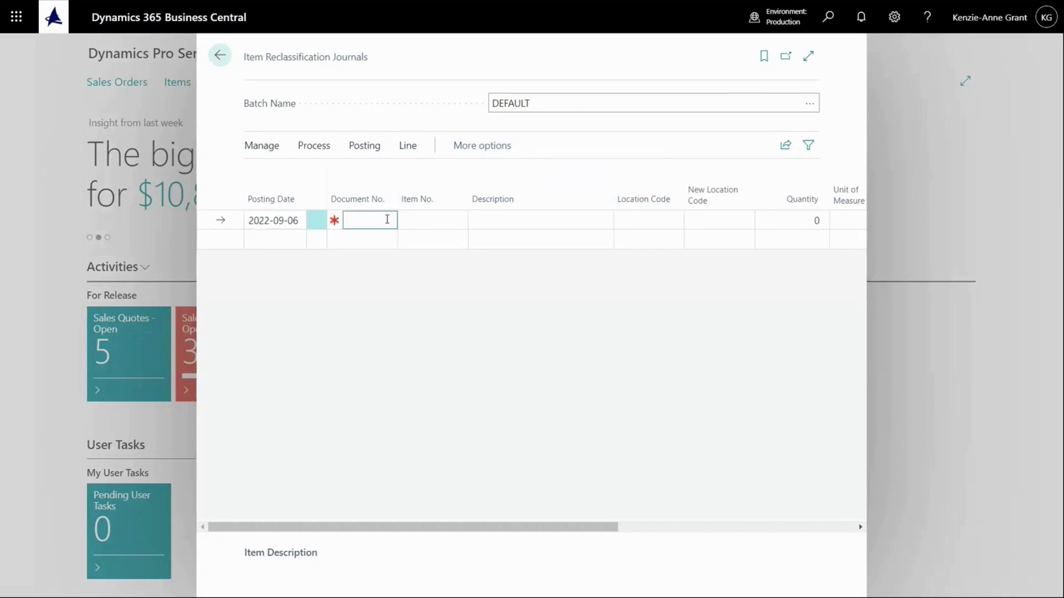
pyautogui.write('1234')
pyautogui.click(455, 220)
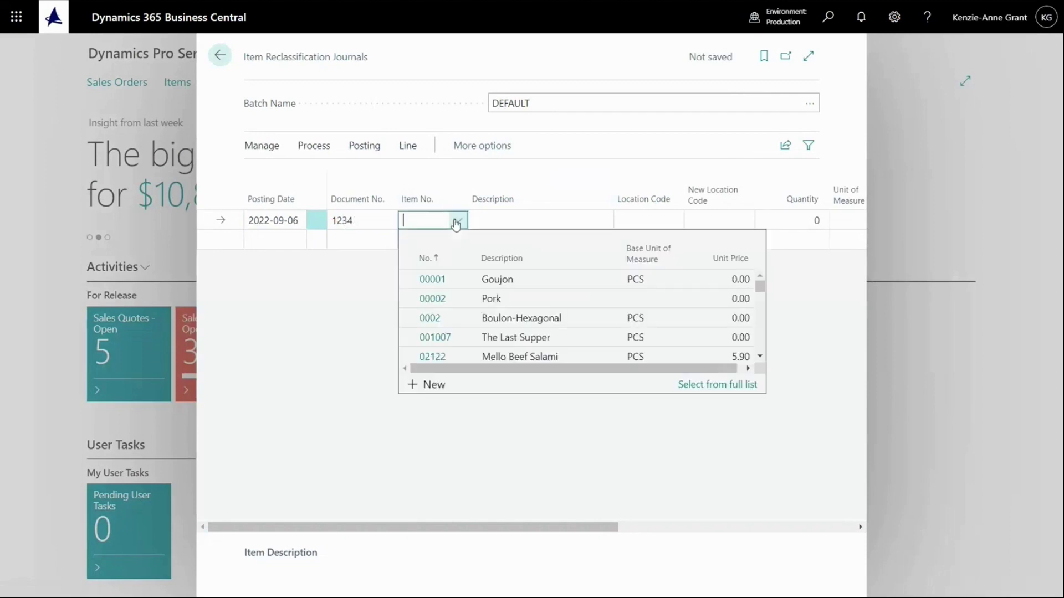
pyautogui.click(452, 283)
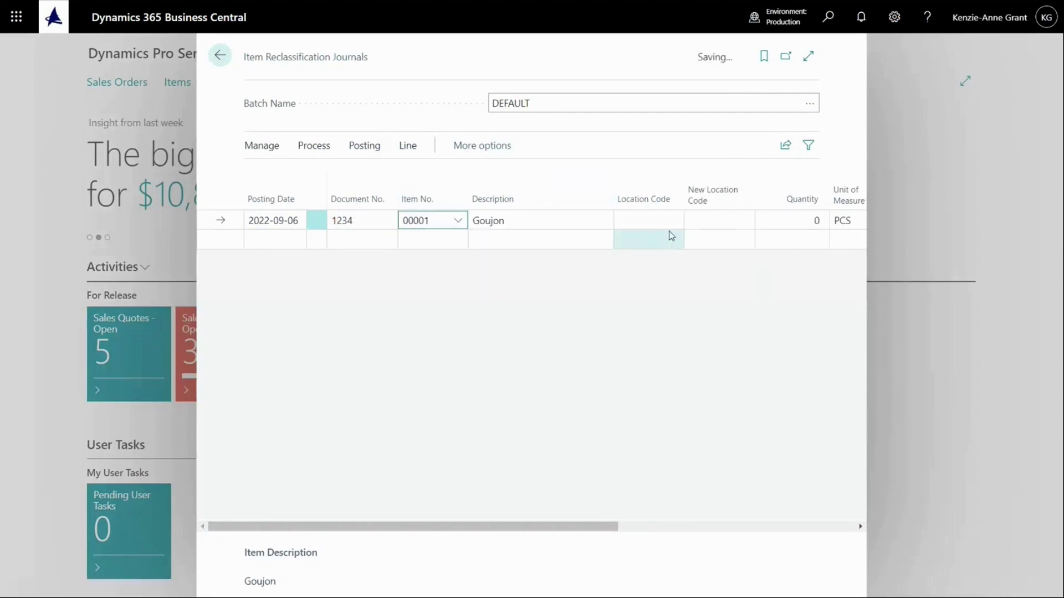
pyautogui.click(717, 220)
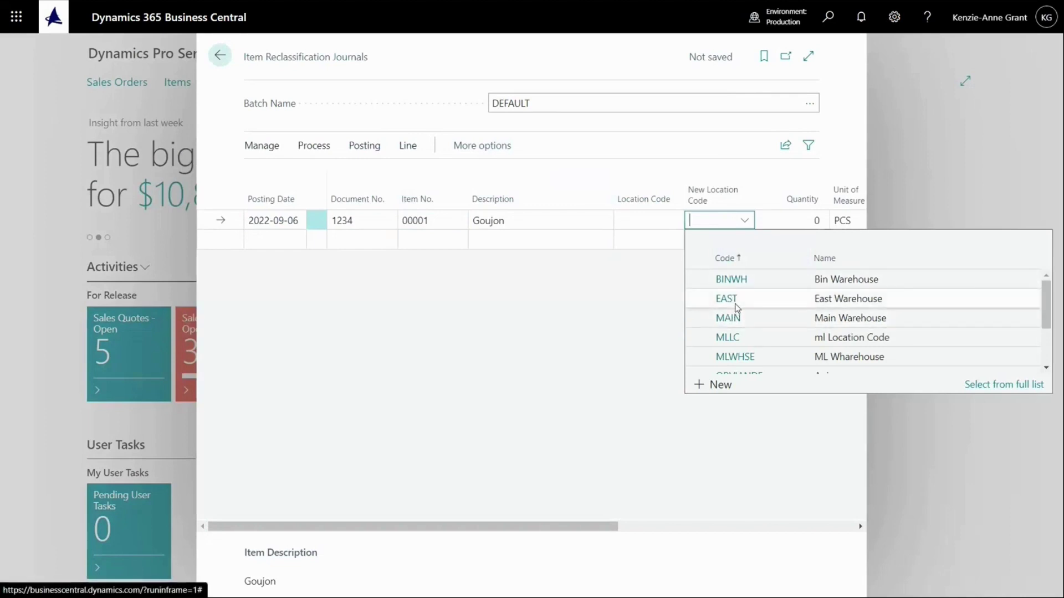
pyautogui.click(736, 305)
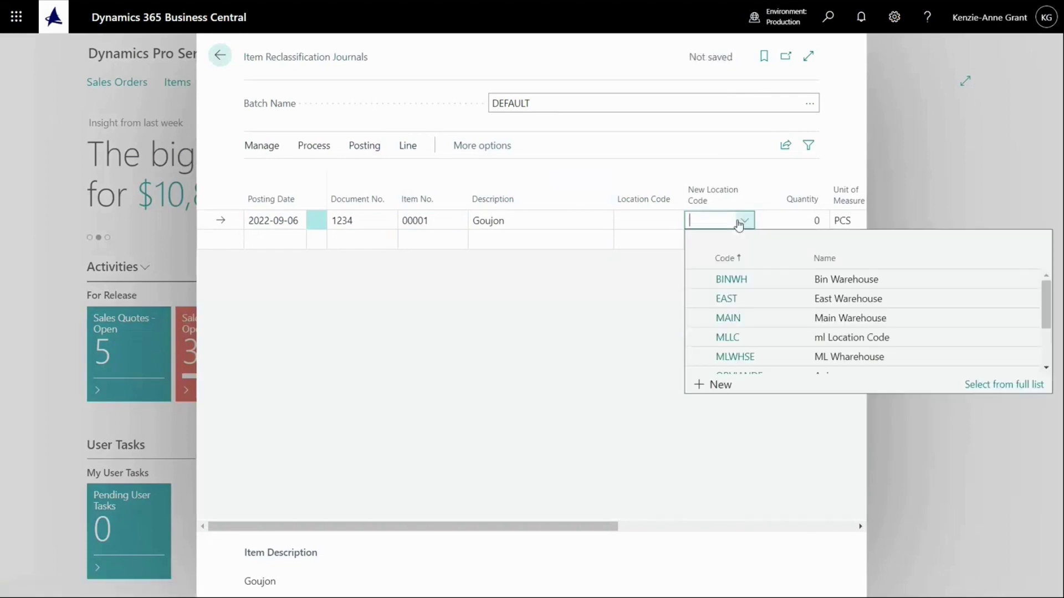
pyautogui.click(726, 299)
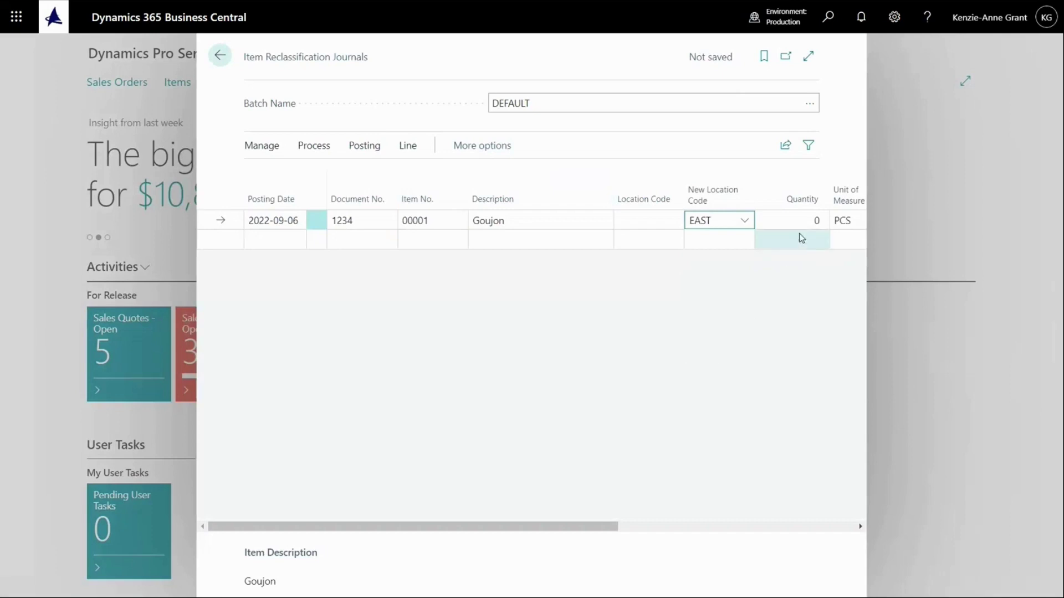
pyautogui.click(817, 220)
pyautogui.write('2')
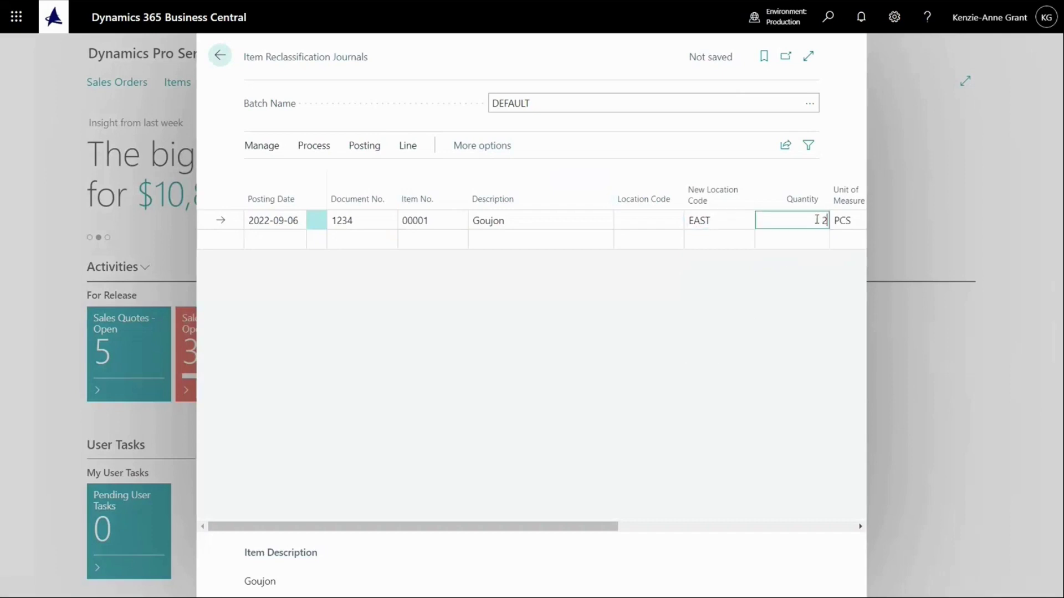
pyautogui.click(746, 353)
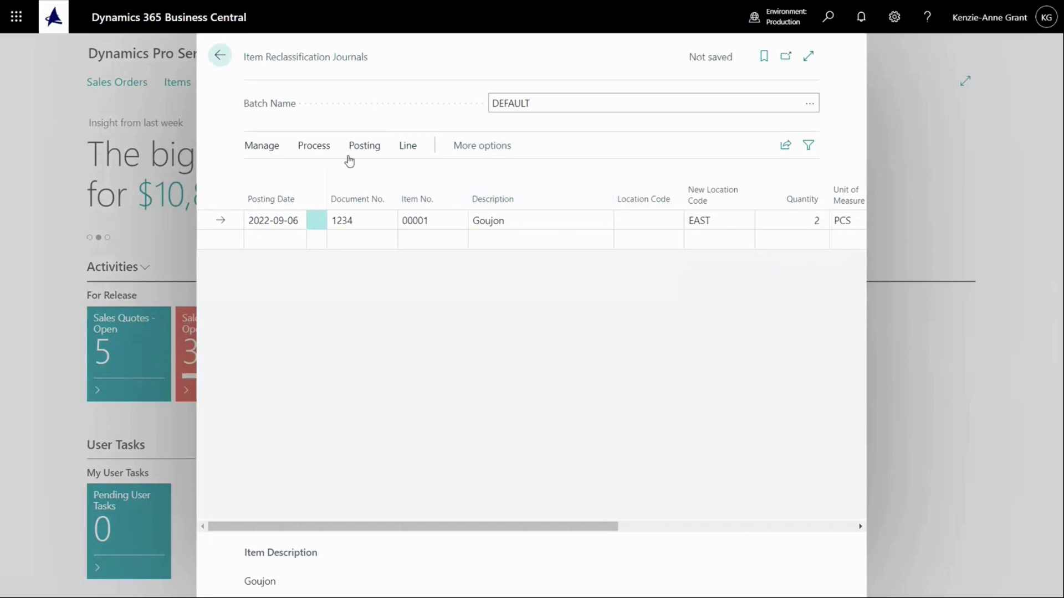
pyautogui.click(365, 147)
# - Post the reclassification journal line, confirm with Yes, and acknowledge the success message
pyautogui.click(276, 175)
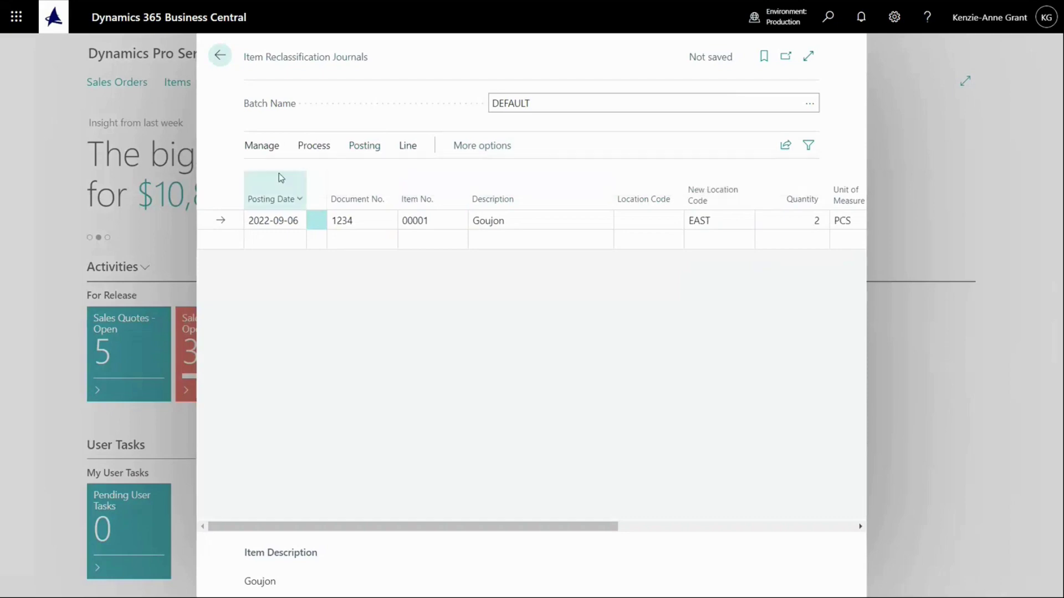
pyautogui.click(602, 347)
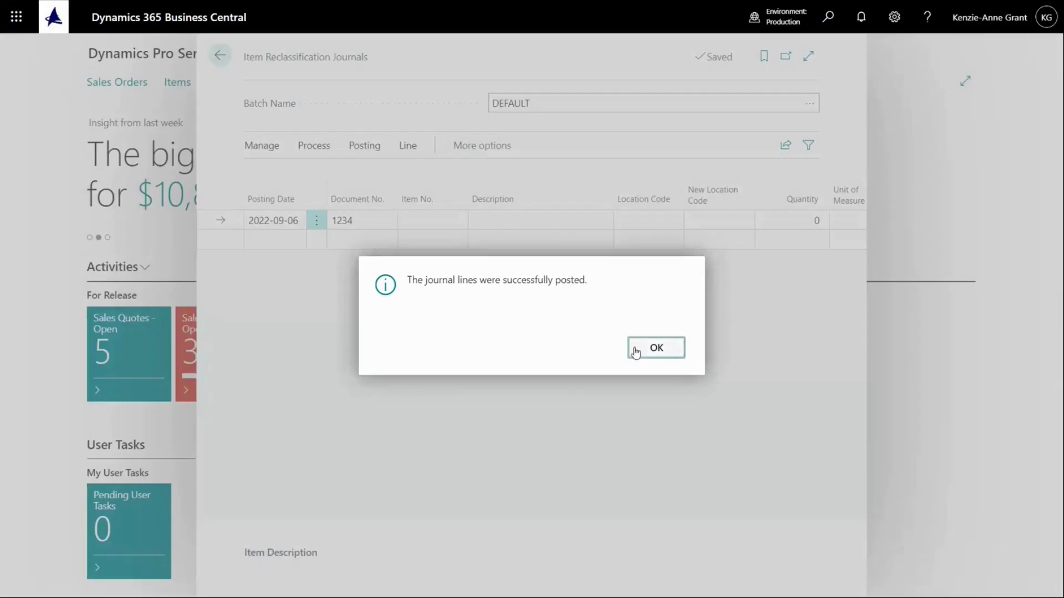
pyautogui.click(654, 350)
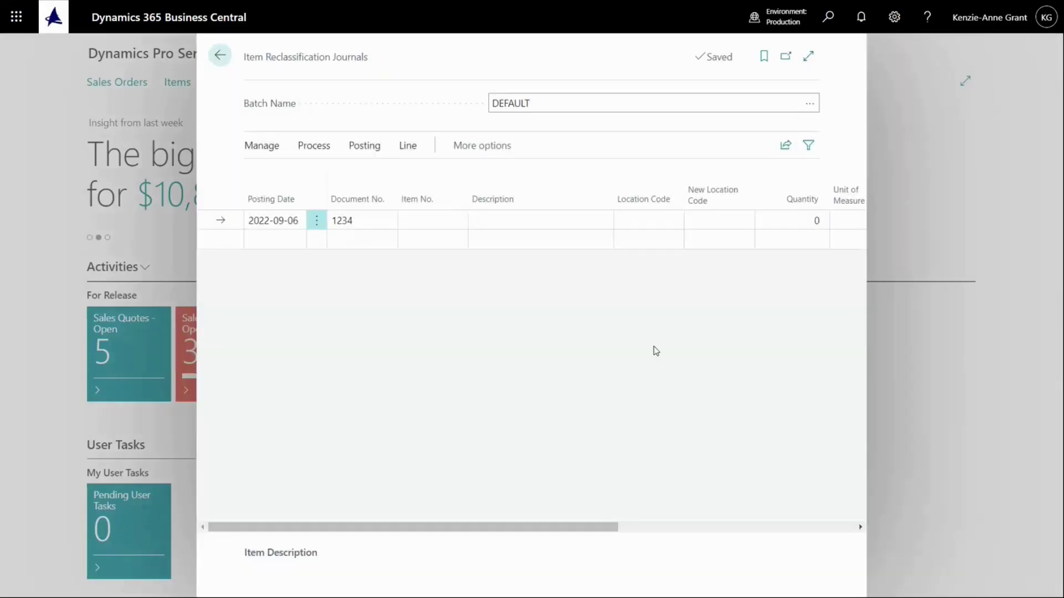